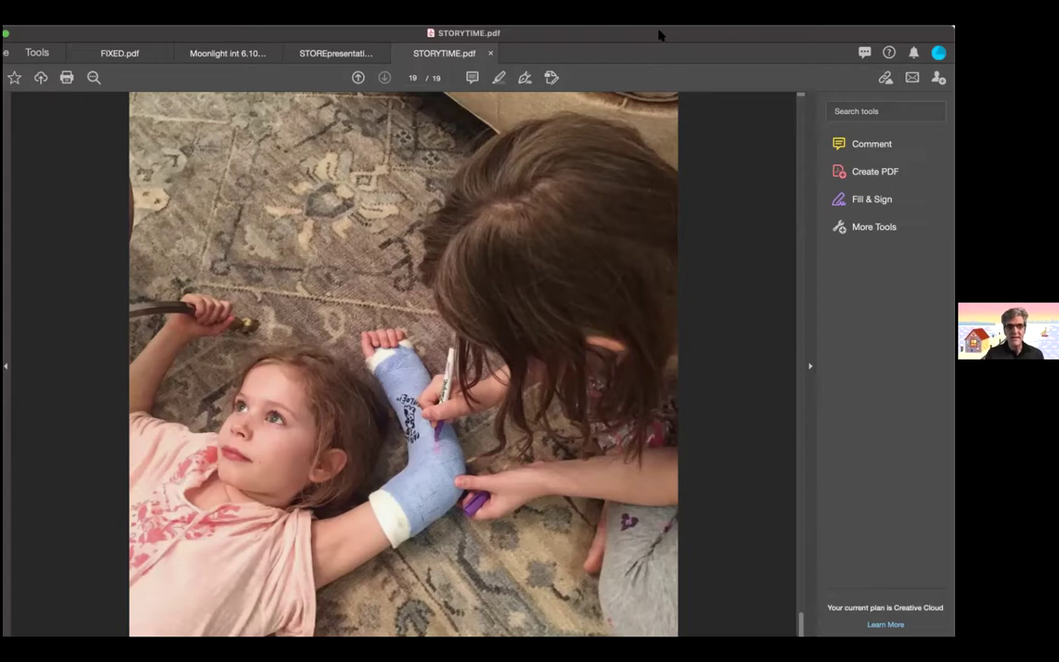
- Open DEMO.psd from the desktop in Photoshop
left_click_drag(659, 35, 668, 250)
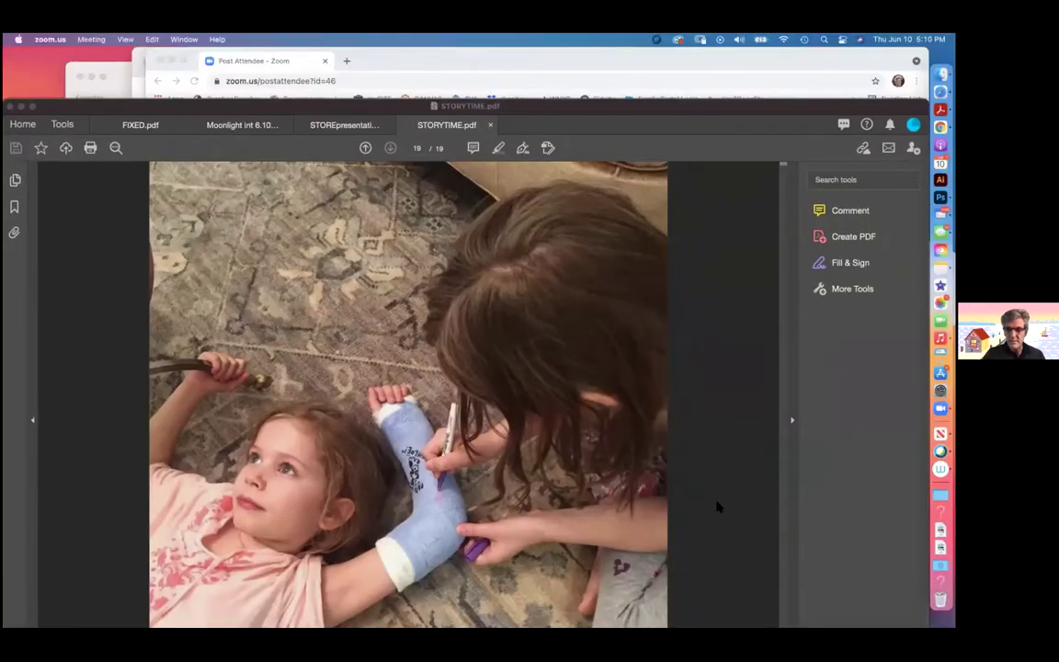
key("F11")
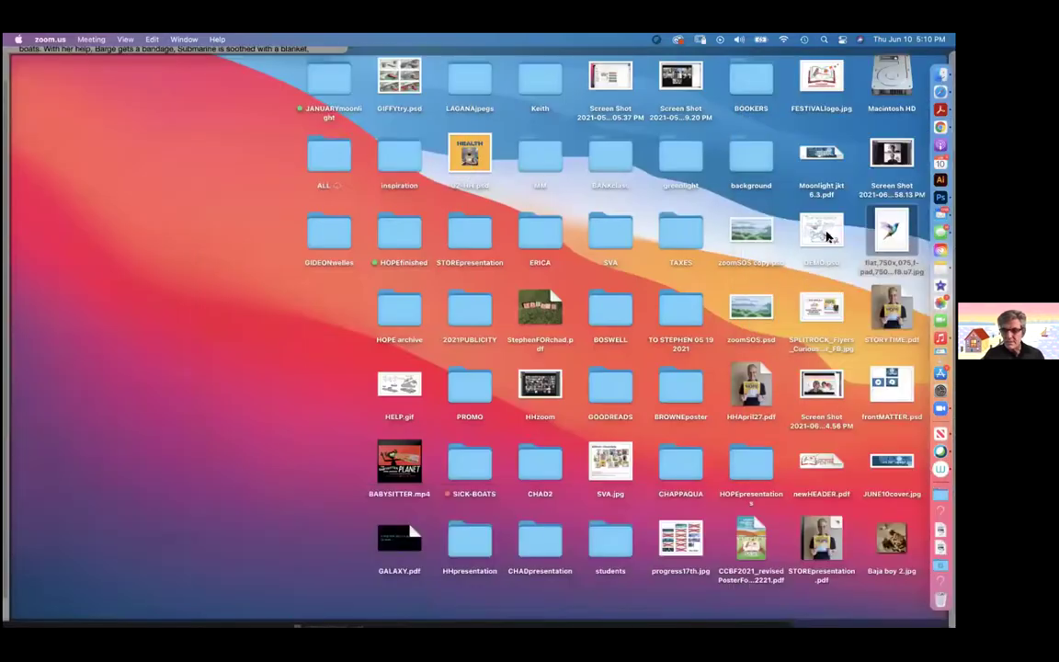
double_click(822, 232)
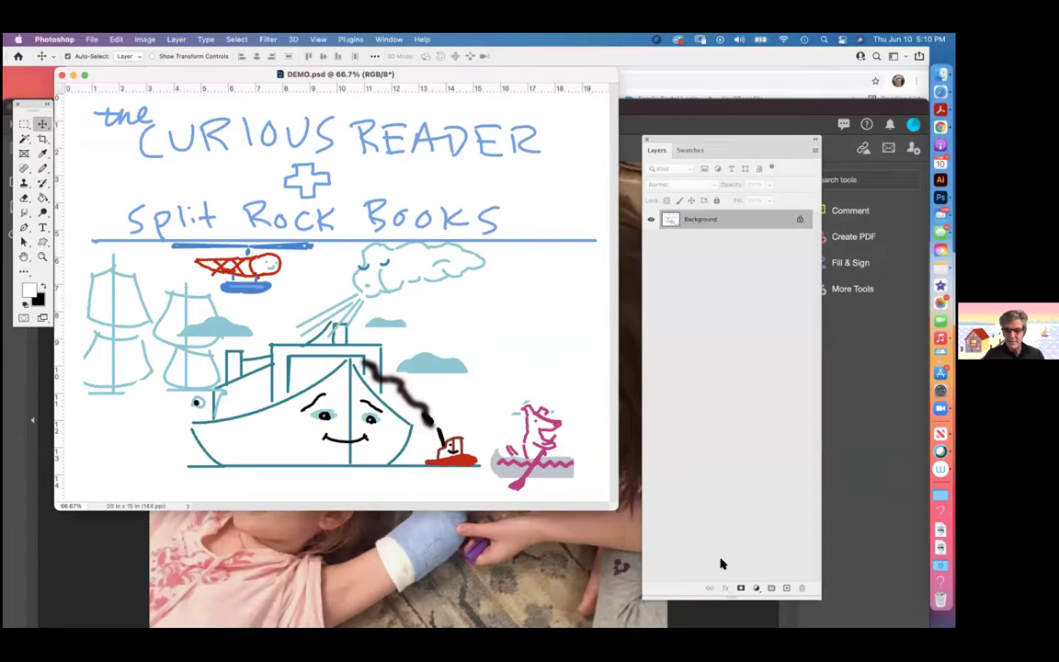
- Clear the old drawing by filling the whole canvas with the white foreground color at 100% opacity in Normal mode
left_click_drag(444, 73, 405, 175)
key("shift+BackSpace")
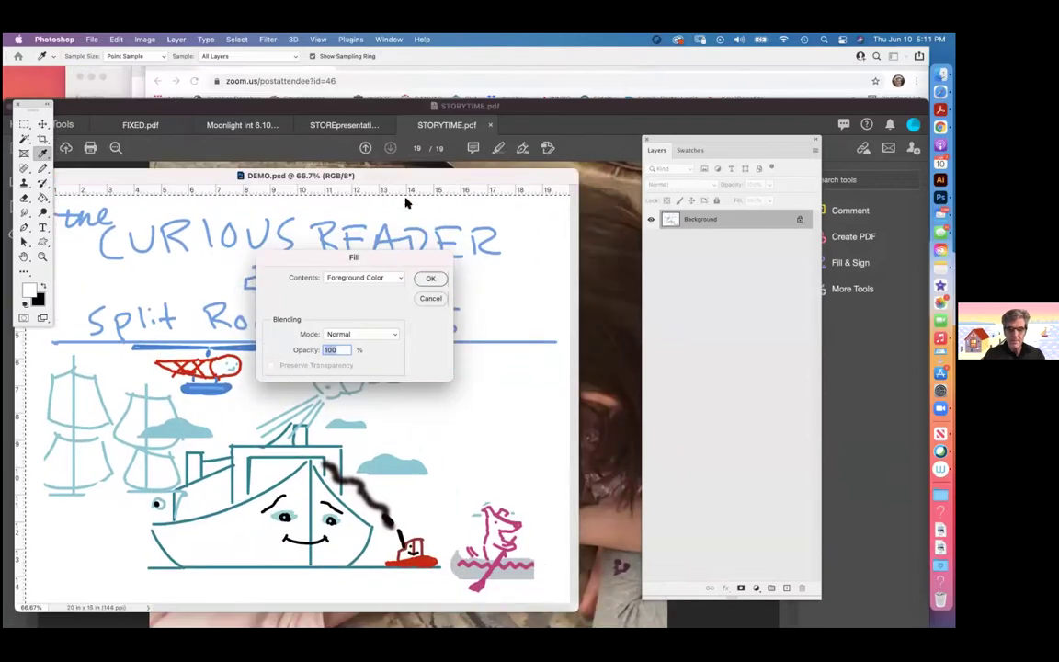
left_click(428, 282)
key("v")
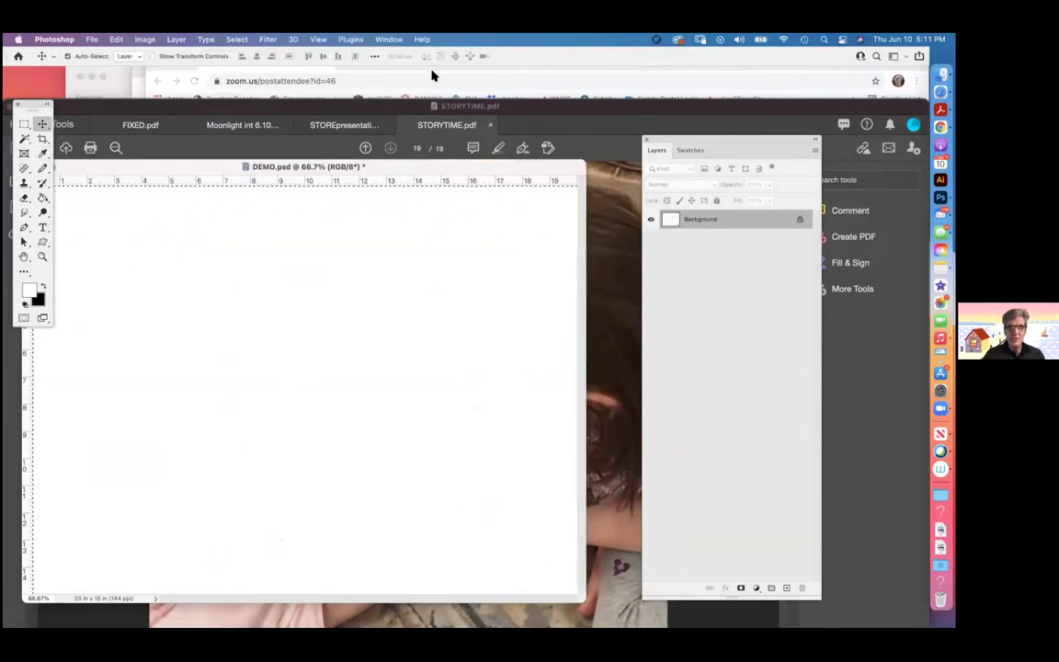
left_click_drag(432, 75, 449, 78)
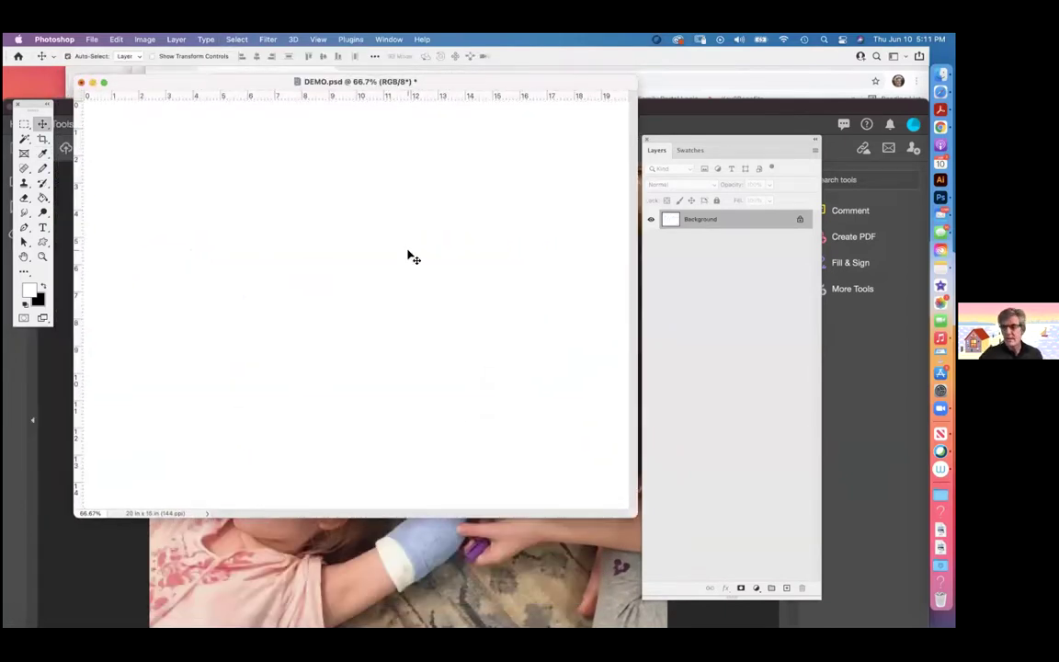
- Set the foreground color to muted blue #7494b0
left_click(43, 153)
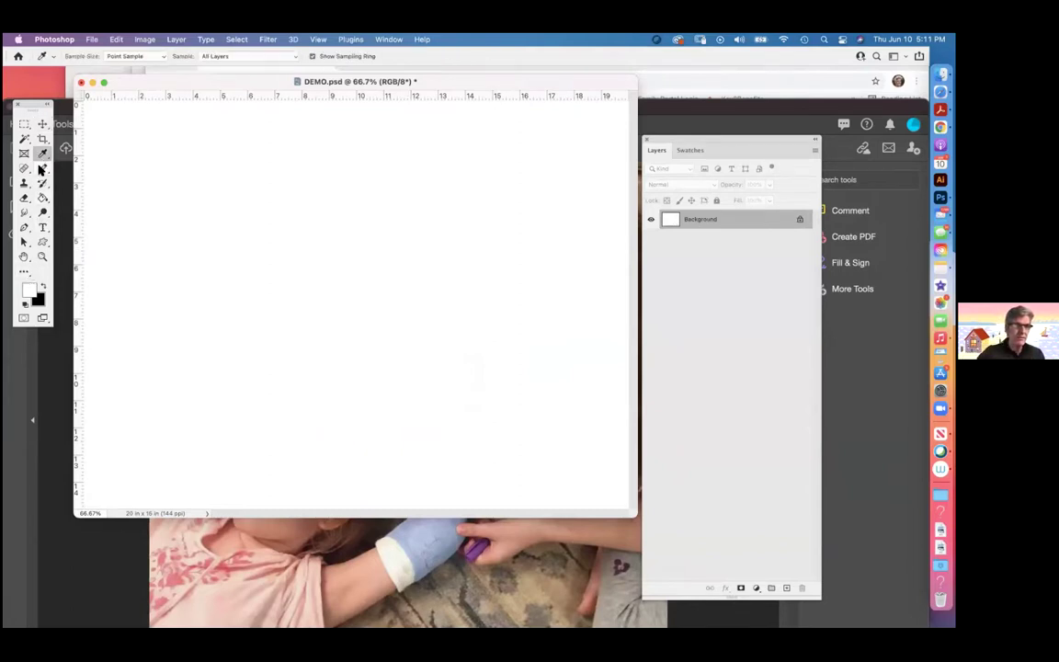
left_click(29, 289)
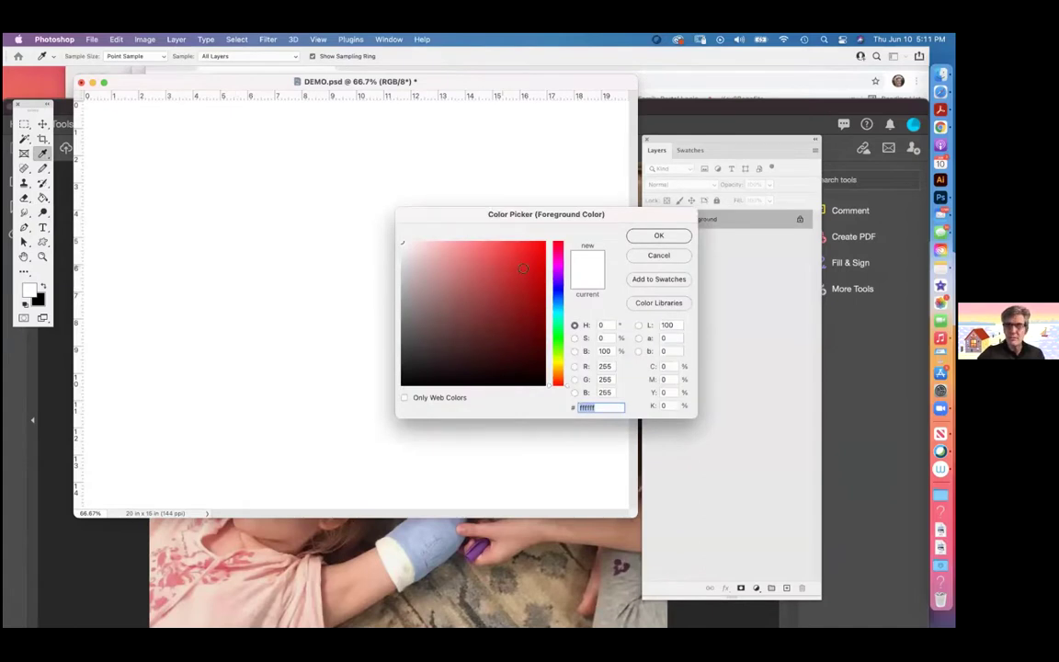
left_click(557, 296)
left_click(461, 291)
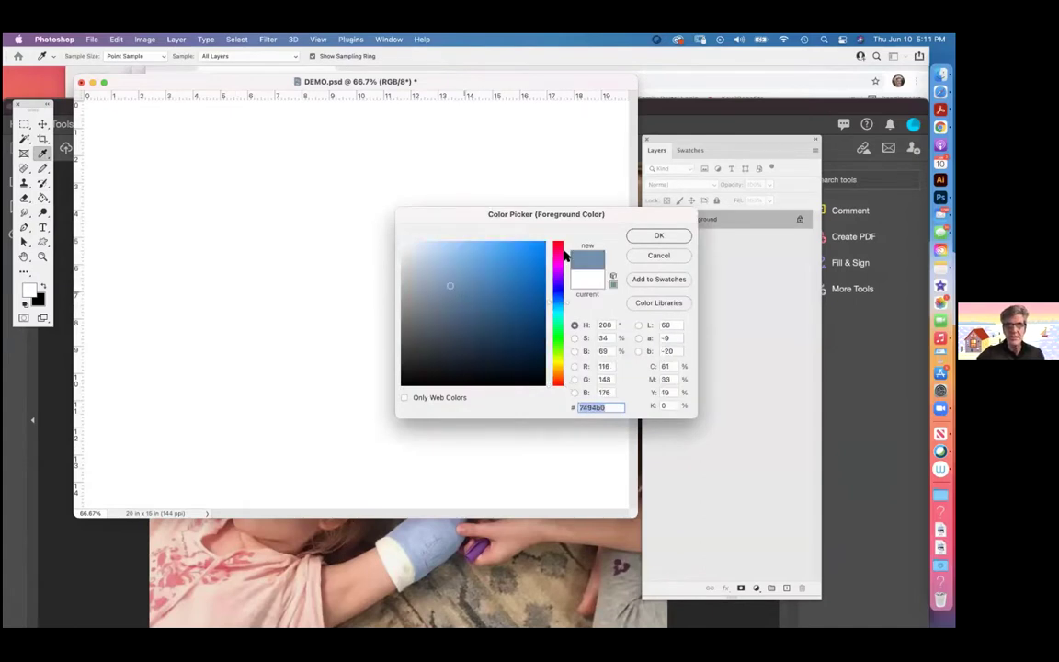
left_click(659, 235)
- Draw a horizontal waterline about 12 in long in the upper canvas with the 105 px Pencil, and a tiered ship on it at 60 px
key("b")
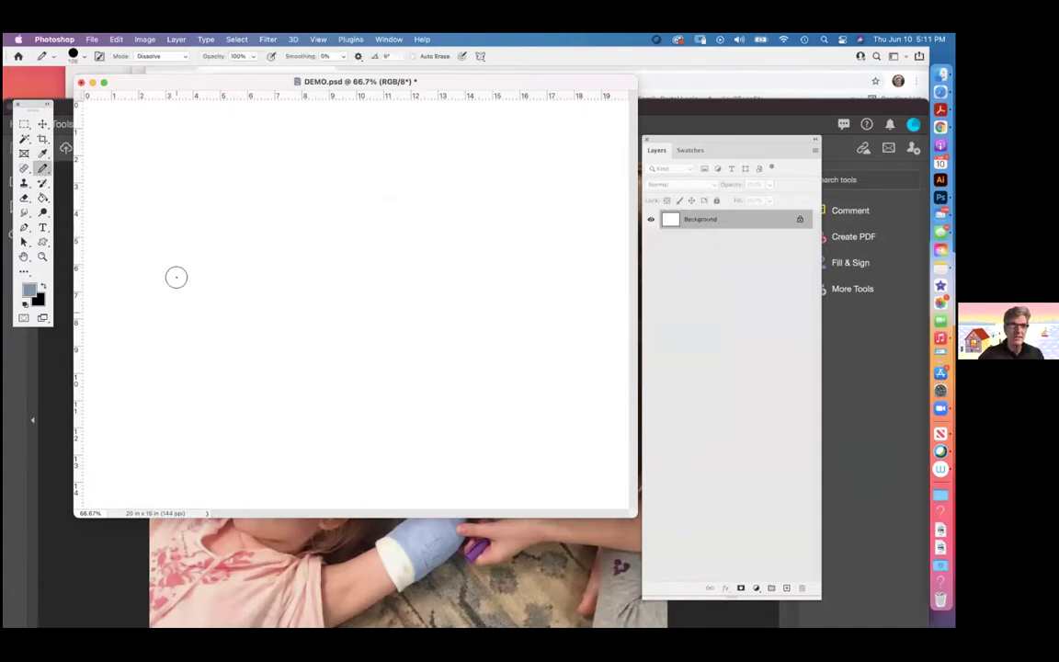
mouse_move(157, 203)
left_mouse_down()
mouse_move(475, 223)
mouse_move(482, 203)
left_mouse_up()
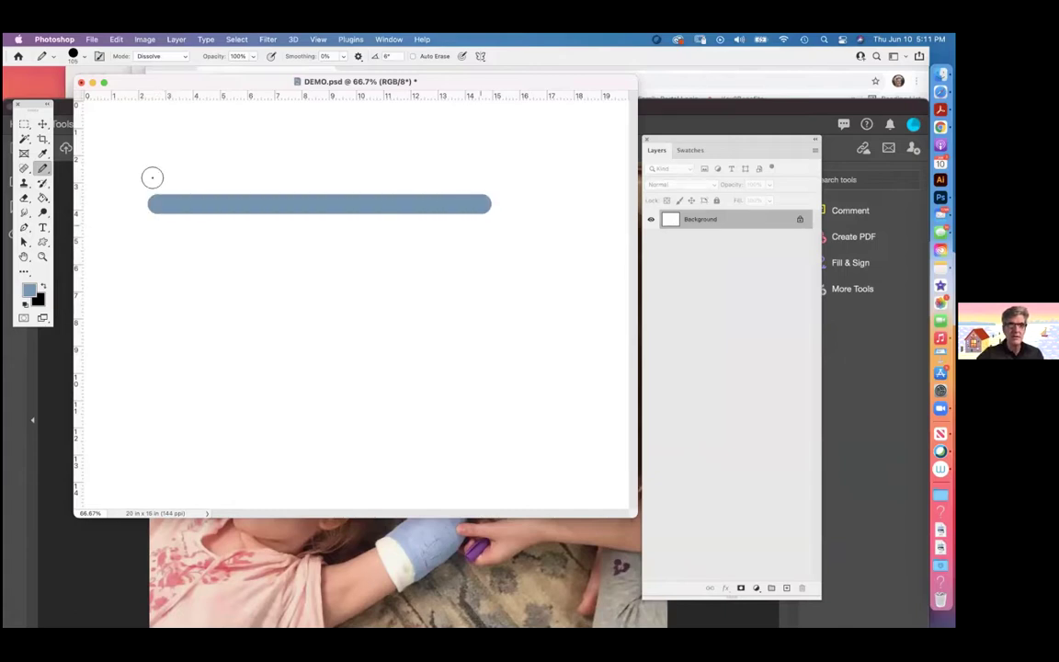
left_click(74, 56)
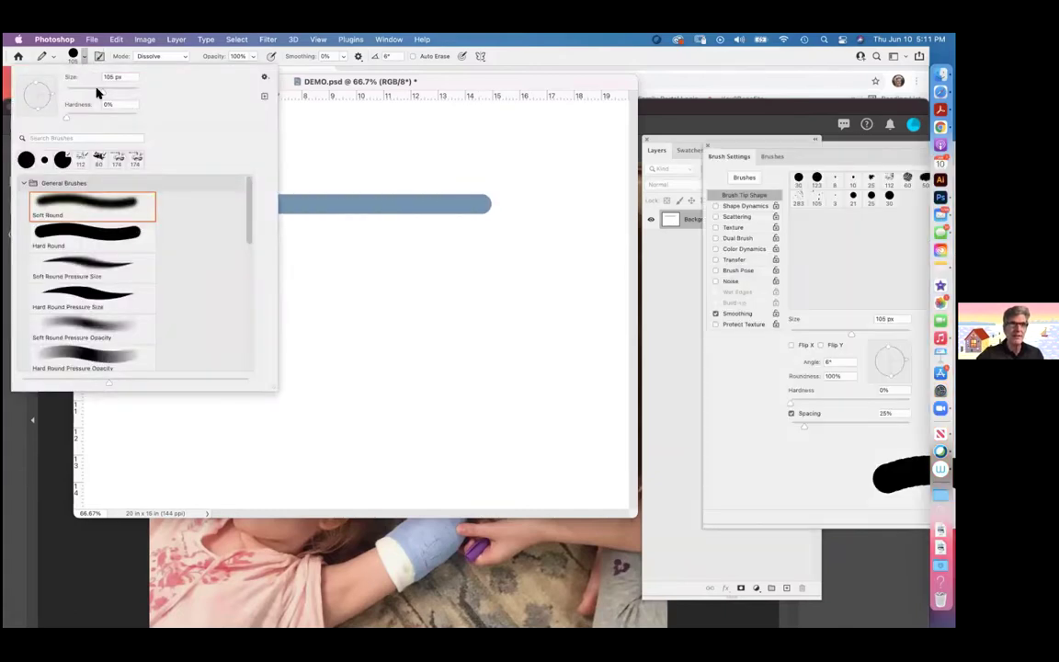
left_click(328, 179)
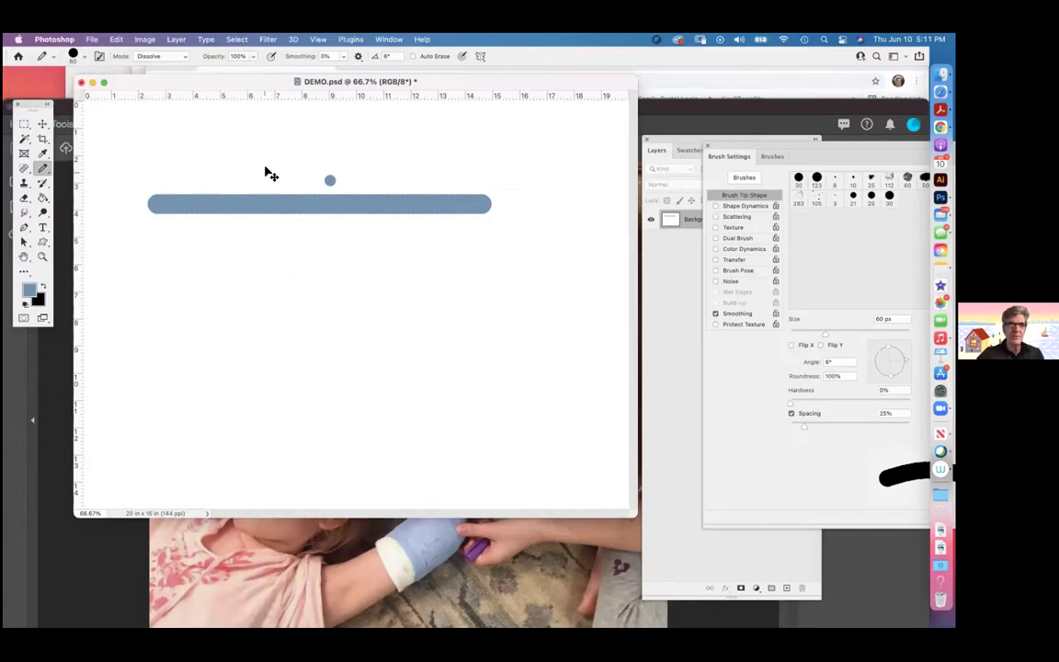
mouse_move(255, 176)
left_mouse_down()
mouse_move(390, 181)
mouse_move(380, 199)
mouse_move(256, 192)
mouse_move(275, 184)
mouse_move(279, 158)
mouse_move(365, 172)
left_mouse_up()
mouse_move(301, 158)
left_mouse_down()
mouse_move(301, 140)
mouse_move(339, 158)
left_mouse_up()
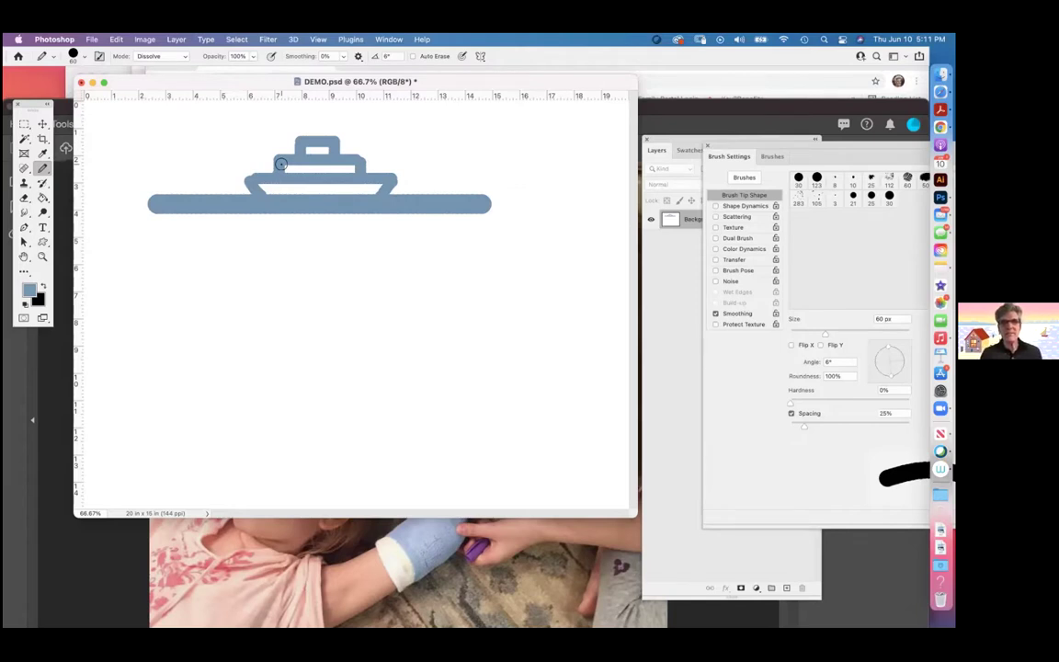
- Reduce the Pencil brush size to 27 px
left_click(73, 55)
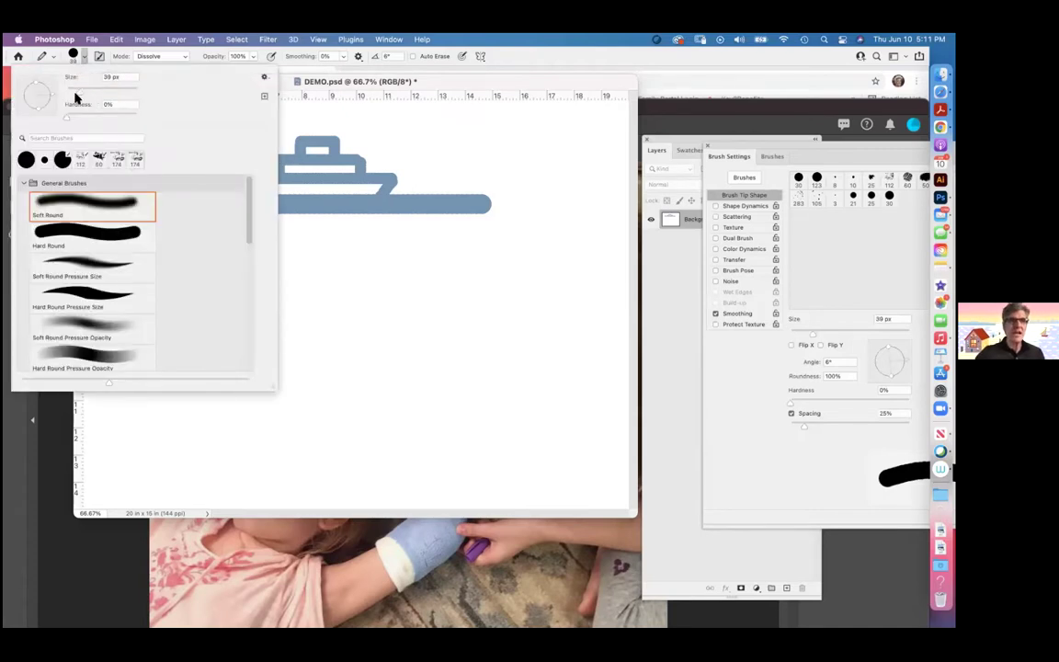
left_click_drag(76, 92, 68, 92)
key("Return")
left_click_drag(384, 147, 383, 173)
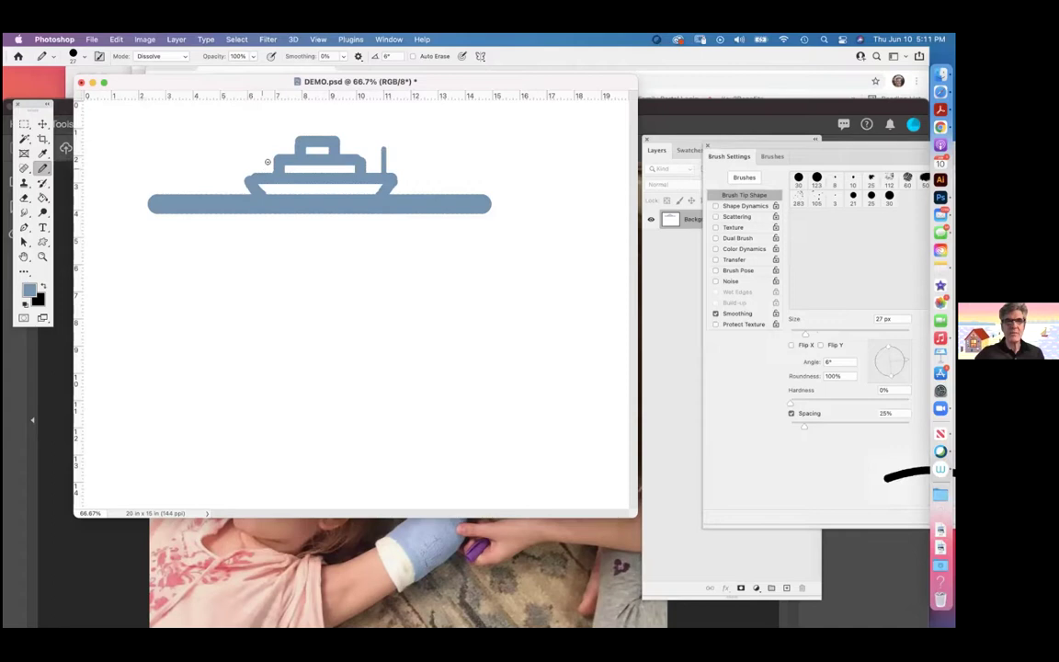
left_click_drag(262, 163, 241, 154)
key("super+z")
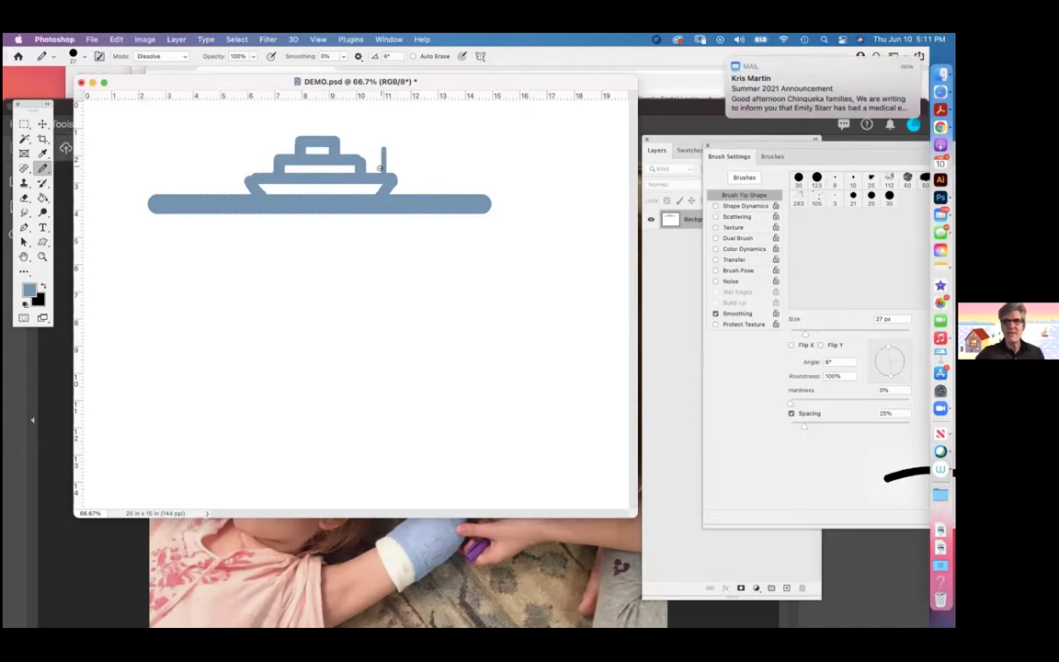
key("super+z")
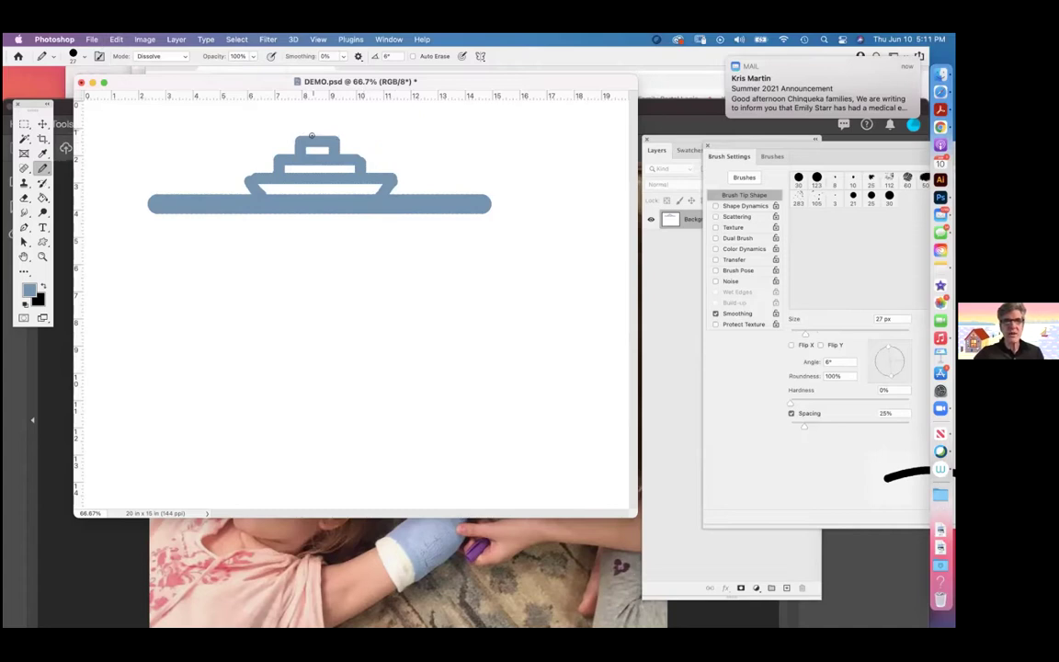
- Draw a small rectangular funnel on top of the ship's highest cabin
left_click_drag(312, 137, 317, 124)
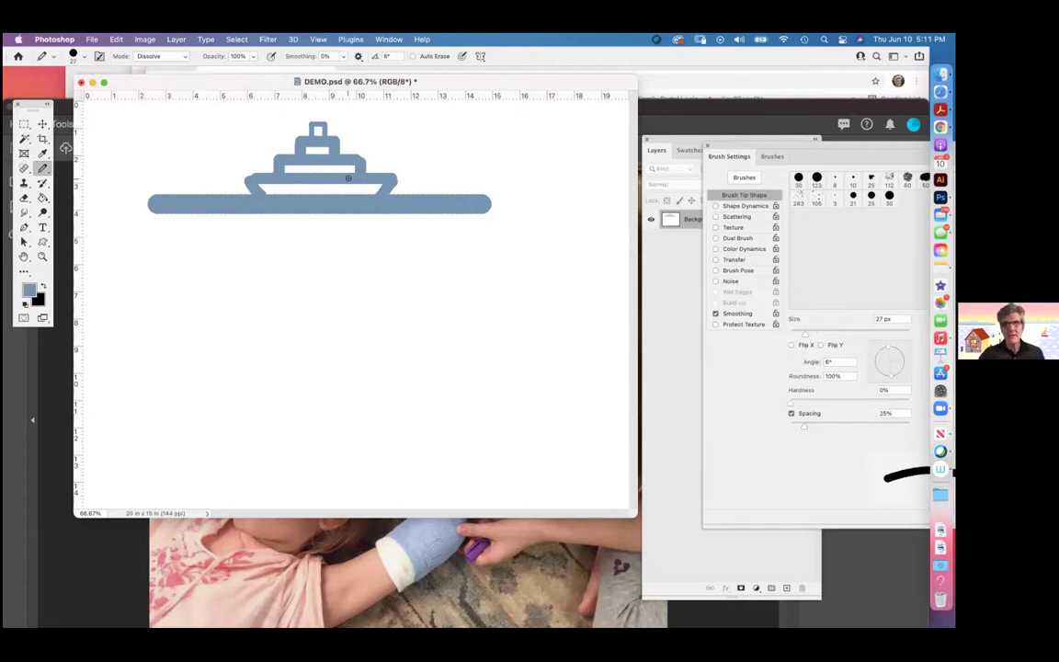
left_click_drag(124, 81, 139, 91)
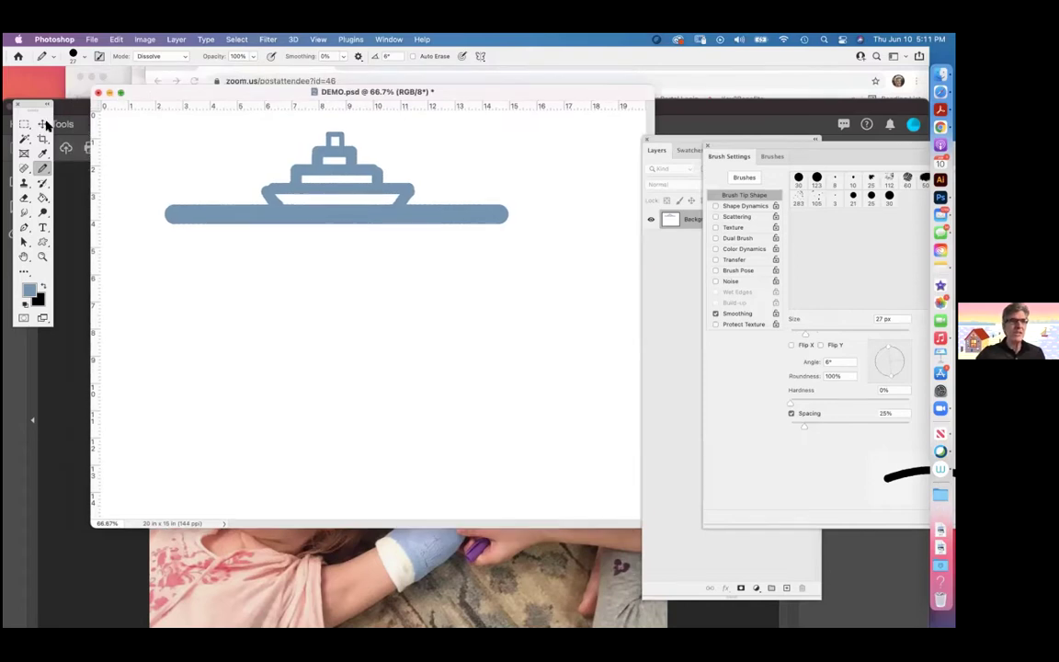
left_click(42, 124)
left_click_drag(319, 175, 333, 182)
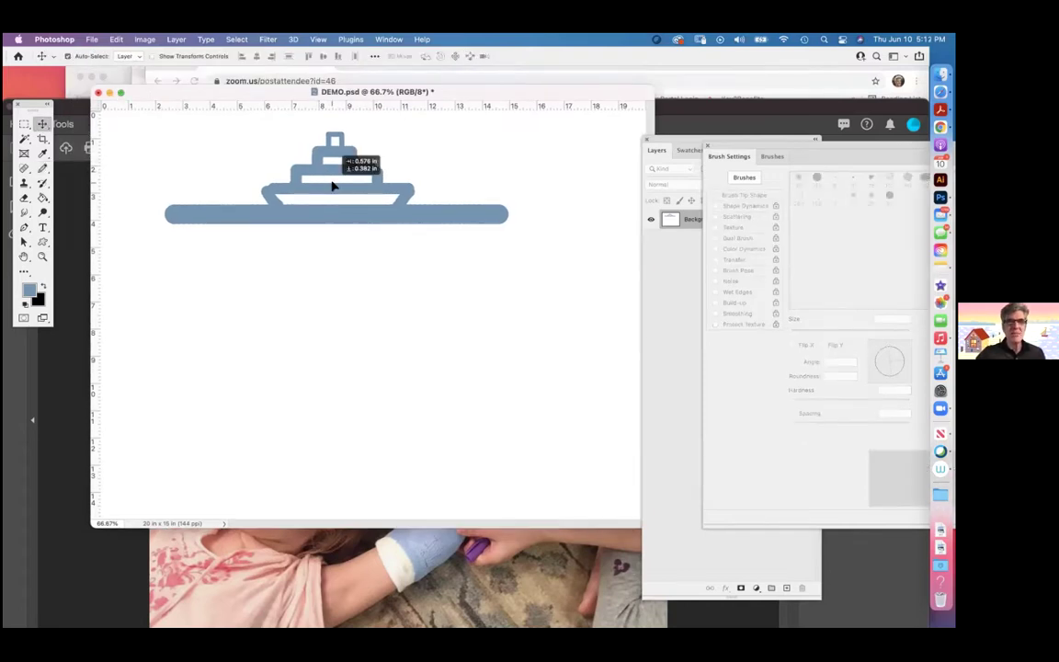
key("super+z")
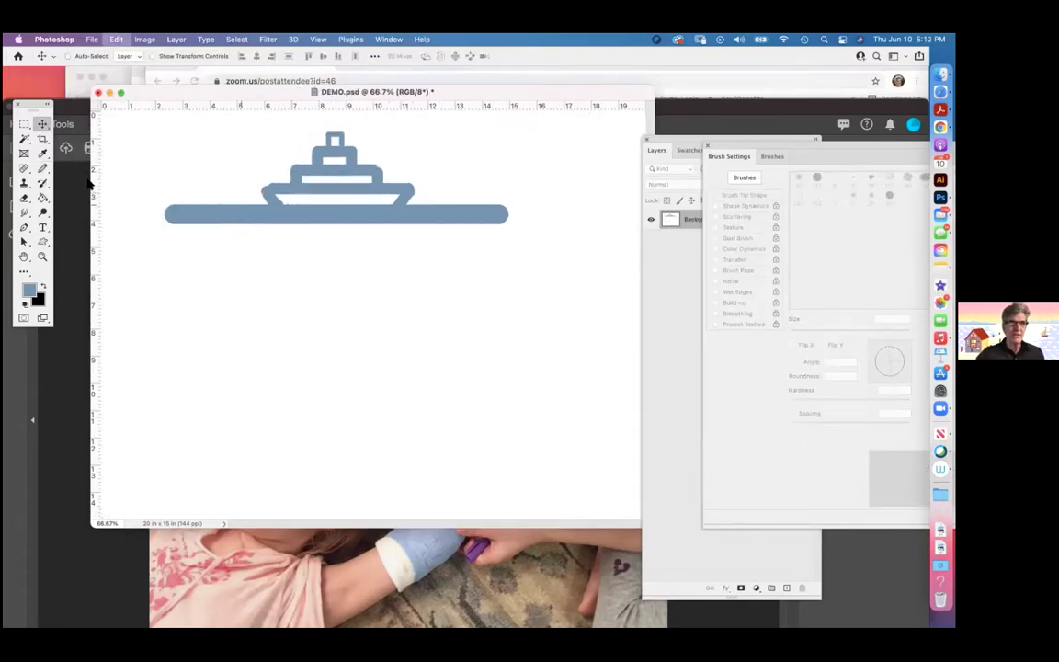
- Draw a thin straight waterline about 13 in long across the lower part of the canvas with the Pencil
left_click(41, 169)
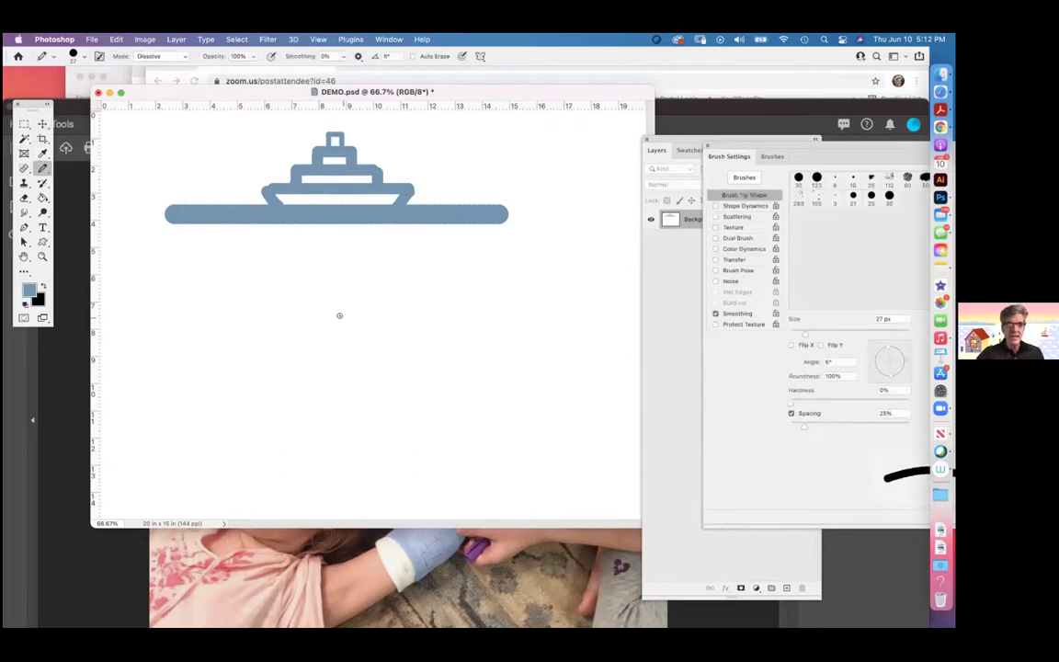
left_click_drag(180, 467, 207, 467)
left_click(539, 467, "shift")
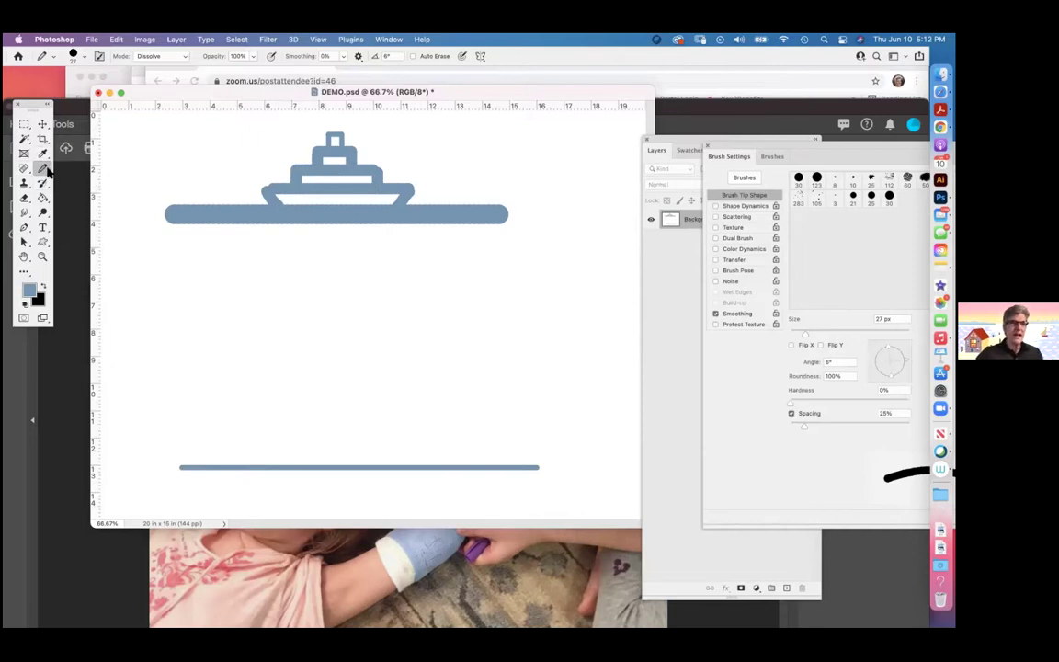
- Draw a large ship's hull in perspective on the lower waterline, with a vertical bow line and both sides sloping down from its top
left_click_drag(385, 367, 384, 460)
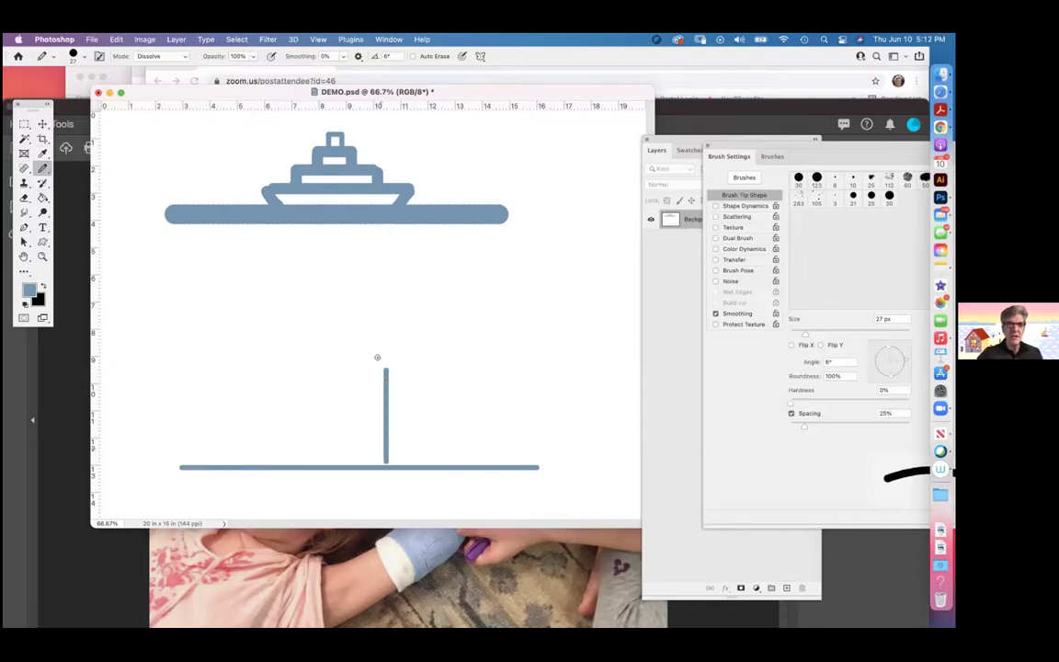
left_click_drag(325, 397, 384, 367)
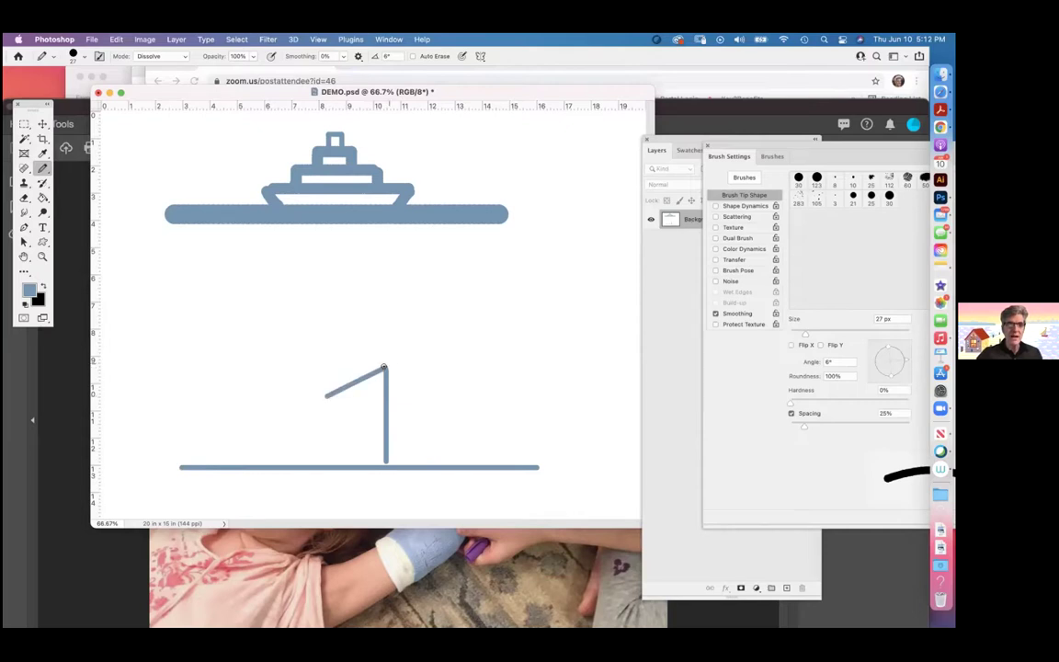
left_click_drag(450, 395, 327, 397)
key("super+z")
mouse_move(387, 364)
left_mouse_down()
mouse_move(467, 403)
mouse_move(444, 466)
left_mouse_up()
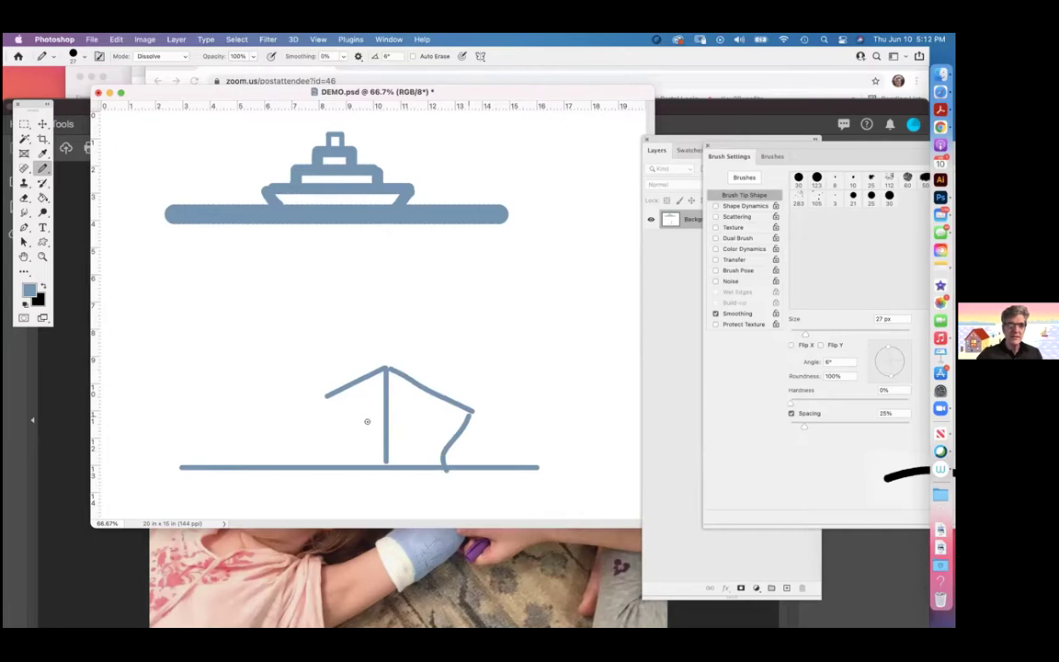
mouse_move(326, 395)
left_mouse_down()
mouse_move(203, 444)
mouse_move(235, 466)
left_mouse_up()
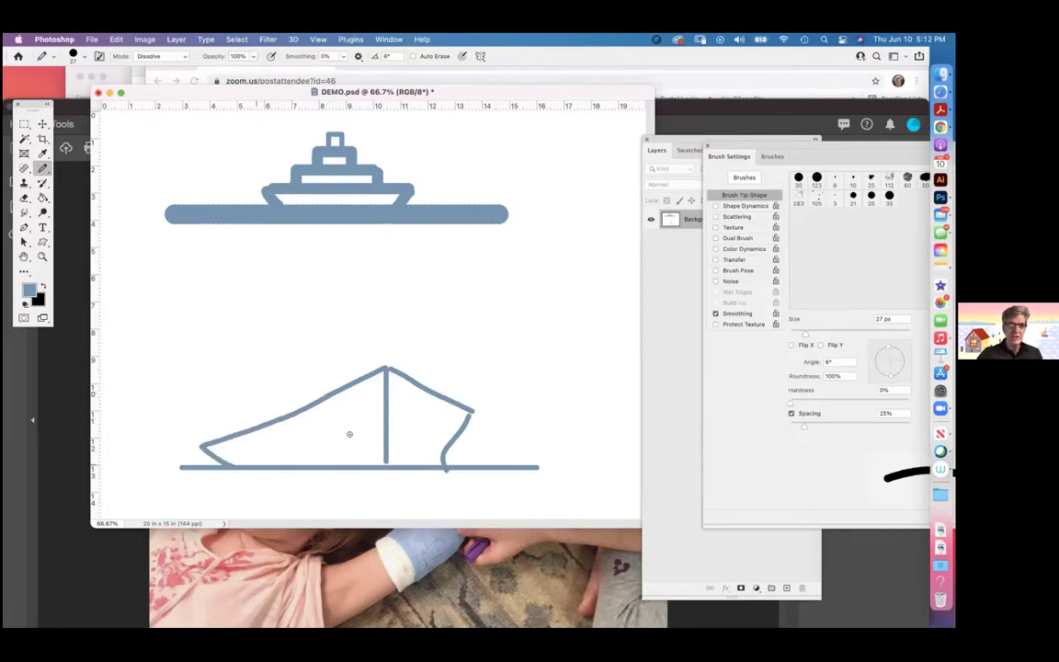
- Add a raised deck, cabin, funnel and upright masts above the large ship's hull
mouse_move(239, 409)
left_mouse_down()
mouse_move(246, 442)
mouse_move(345, 362)
mouse_move(340, 391)
mouse_move(356, 364)
left_mouse_up()
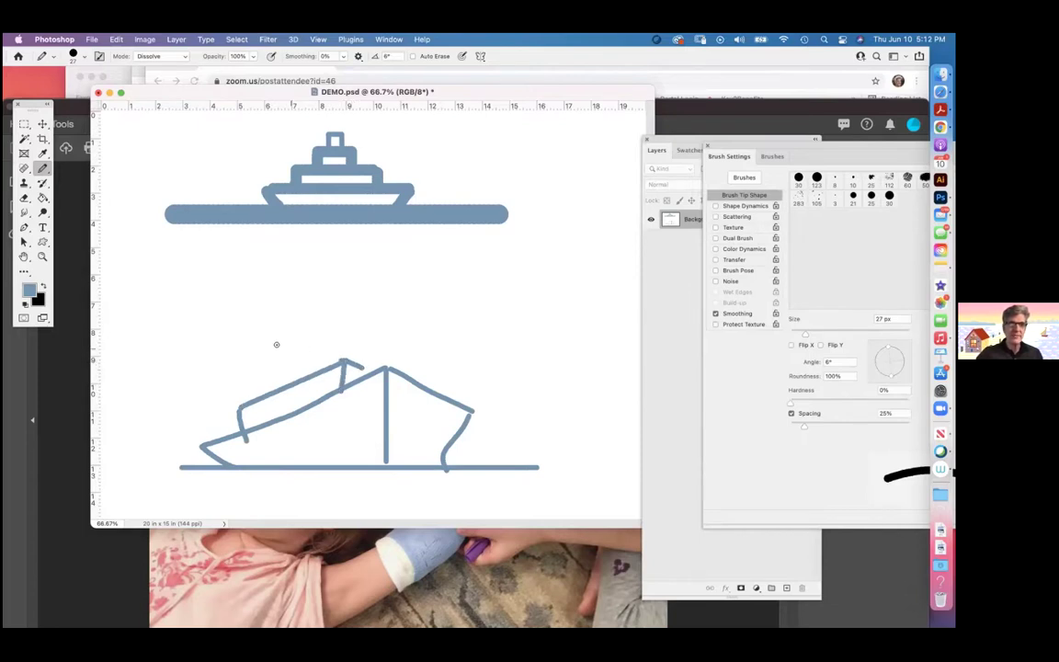
mouse_move(278, 353)
left_mouse_down()
mouse_move(277, 390)
mouse_move(306, 346)
mouse_move(342, 351)
mouse_move(313, 379)
left_mouse_up()
mouse_move(295, 326)
left_mouse_down()
mouse_move(300, 343)
mouse_move(251, 395)
left_mouse_up()
left_click_drag(413, 340, 411, 377)
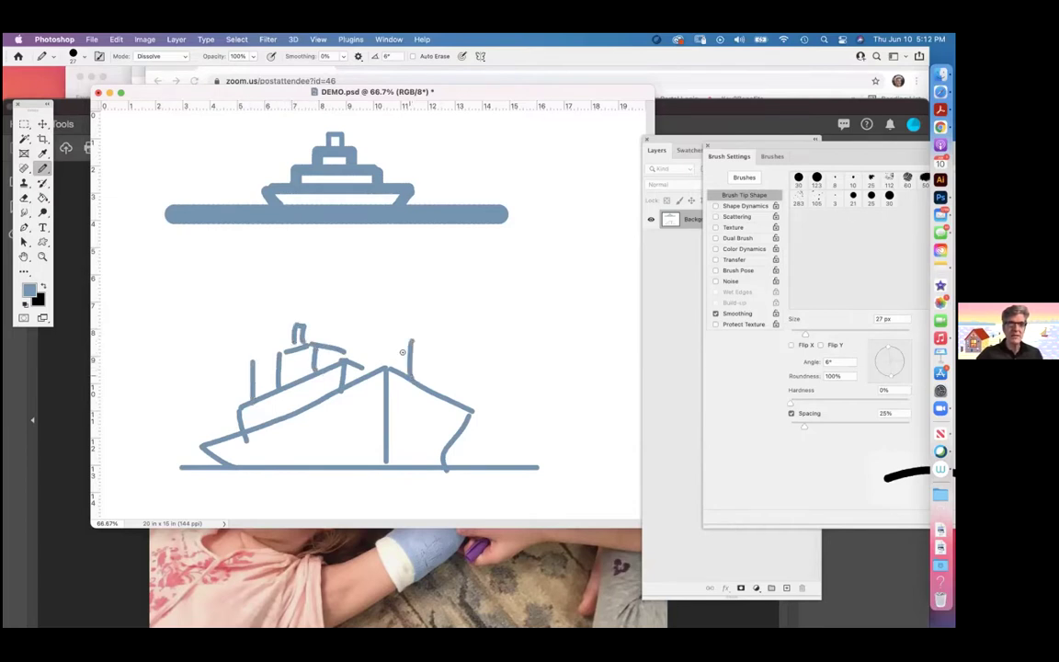
mouse_move(252, 367)
left_mouse_down()
mouse_move(313, 368)
mouse_move(440, 341)
left_mouse_up()
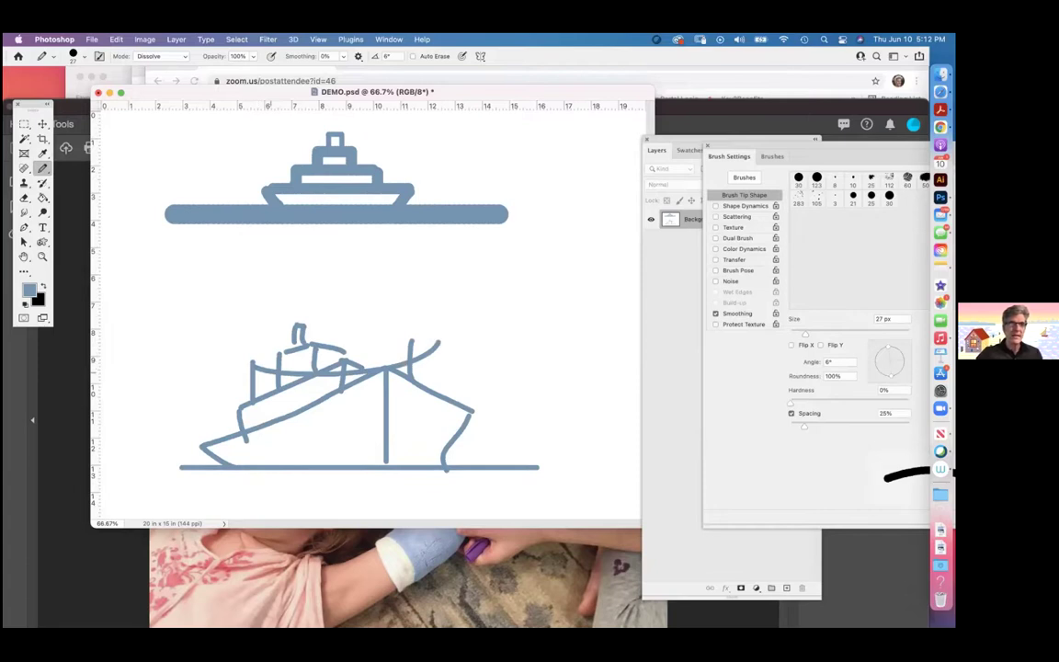
key("super+z")
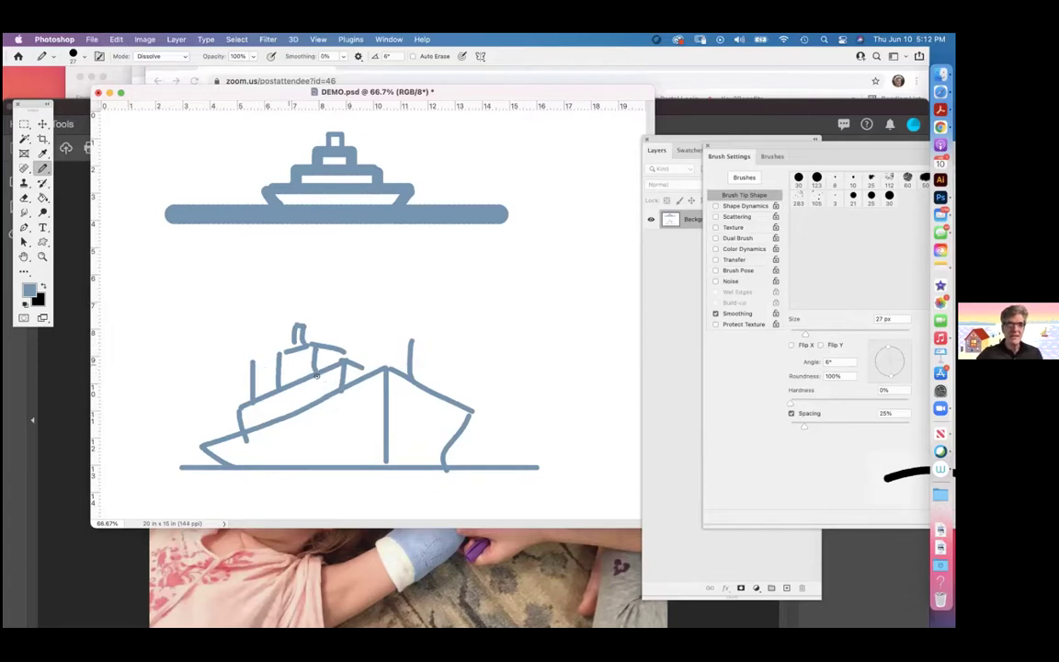
key("shift+super+z")
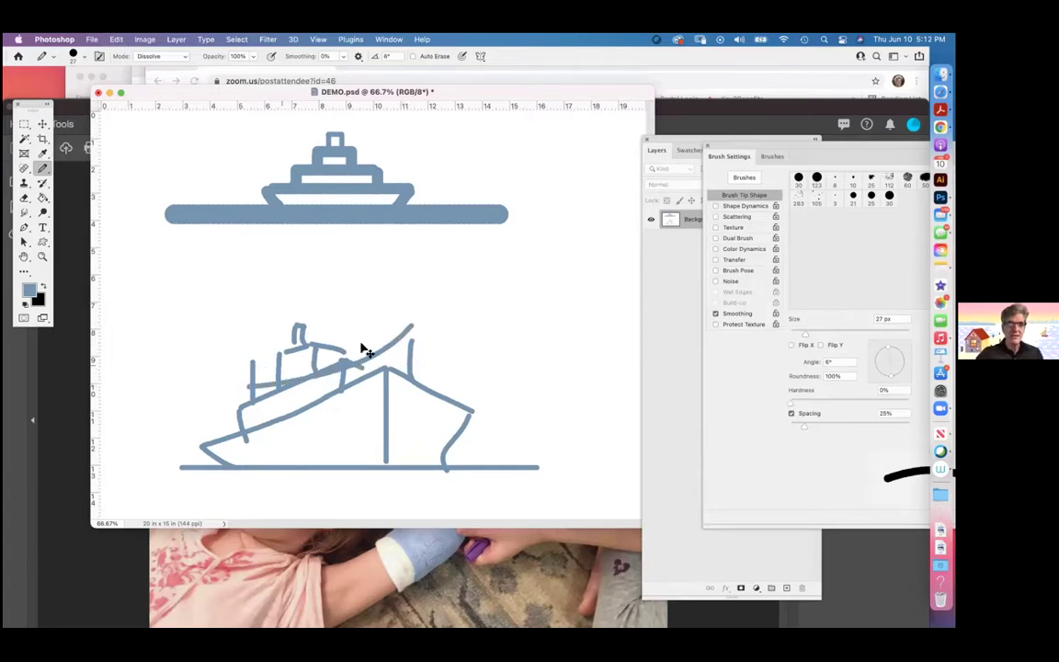
key("super+z")
- Draw a slanted line from above the bow back to the rear mast, and a curved eyebrow on each side of the bow line
left_click_drag(401, 323, 256, 367)
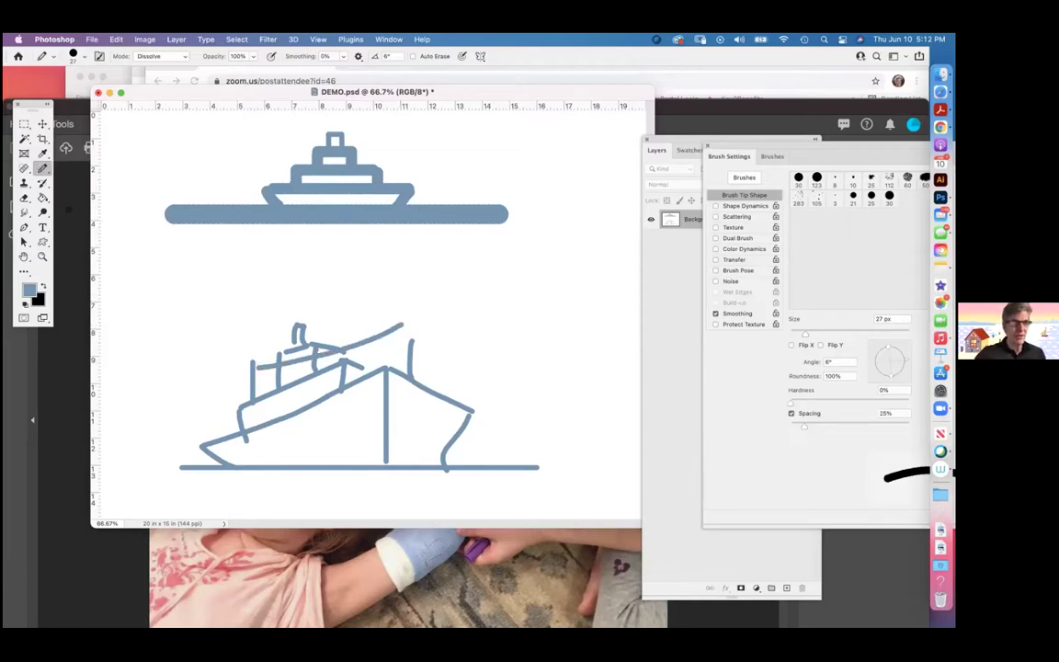
left_click_drag(339, 410, 424, 410)
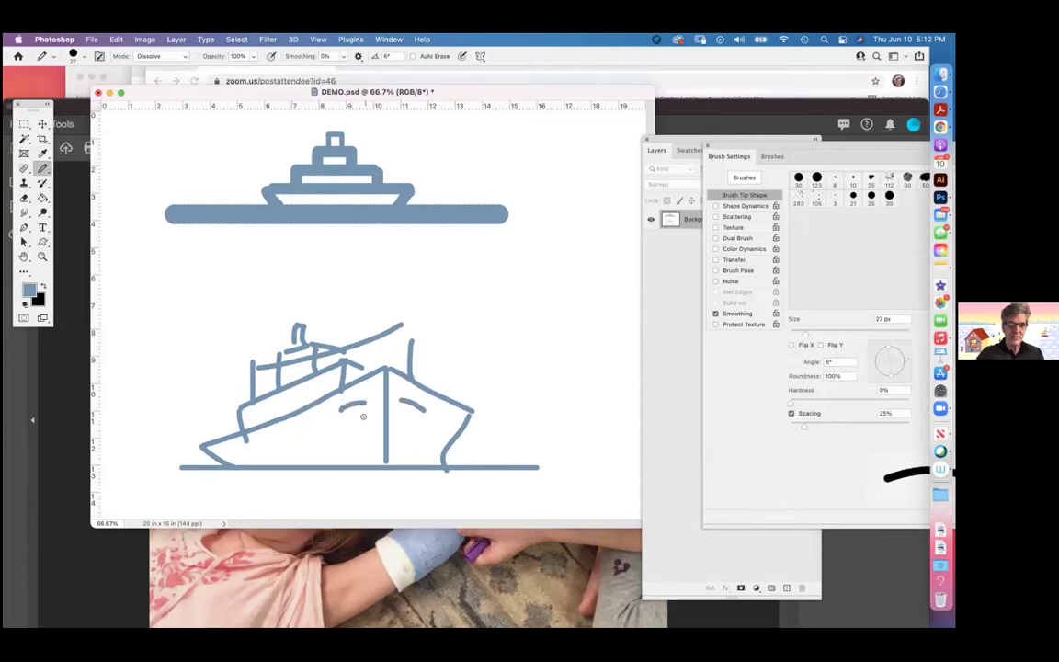
- Add a dot eye below each eyebrow and a curved smile across the bow line, and extend the front mast upward
left_click(407, 414)
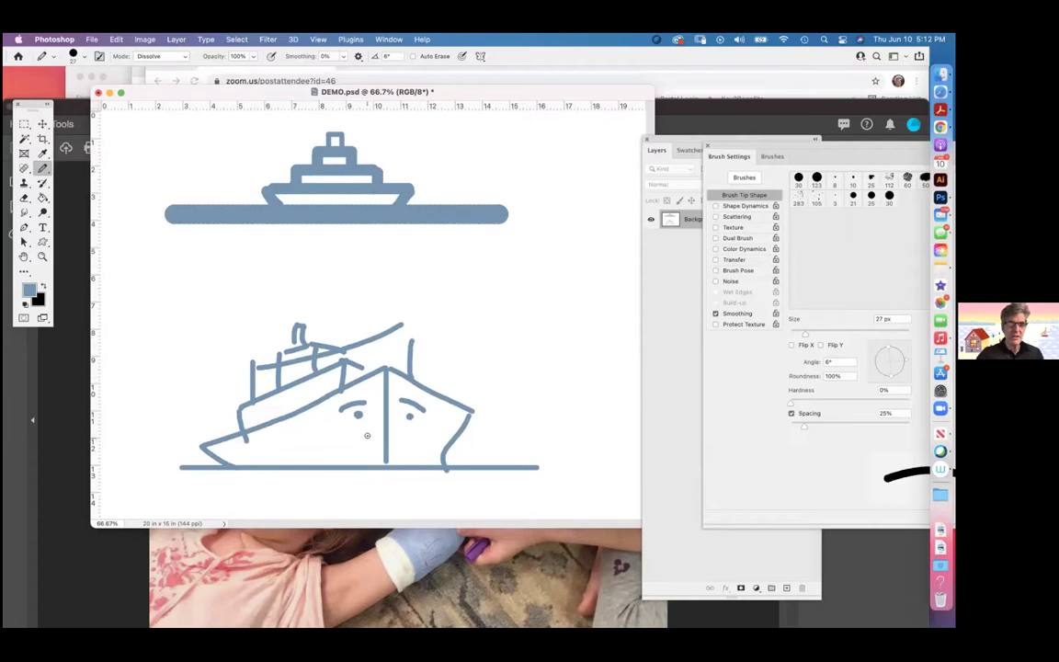
mouse_move(364, 440)
left_mouse_down()
mouse_move(385, 448)
mouse_move(405, 437)
left_mouse_up()
left_click_drag(411, 345, 414, 328)
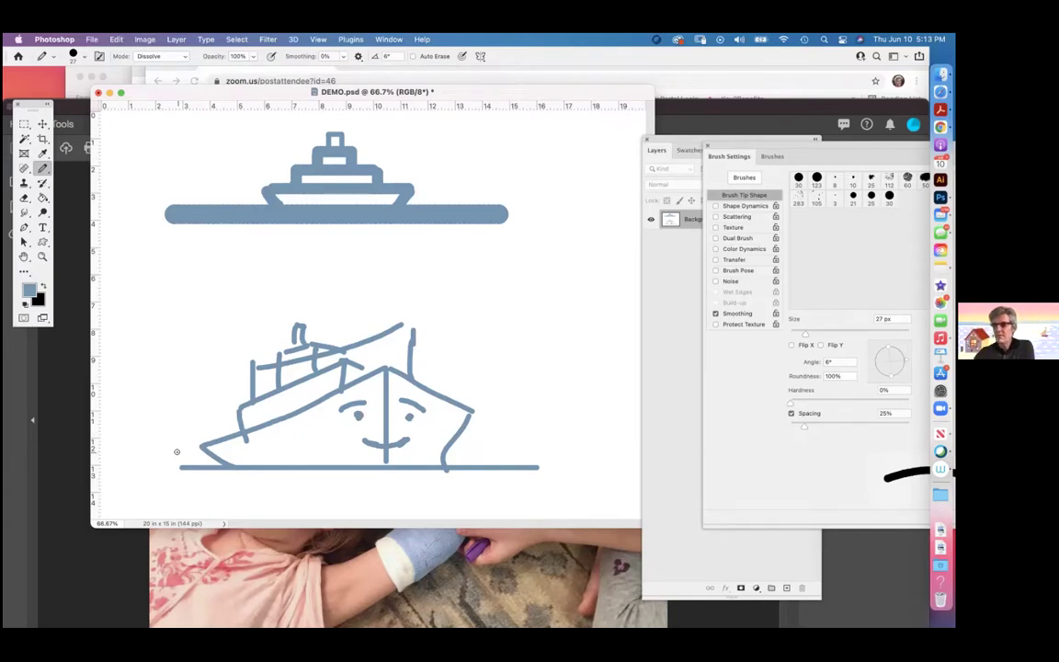
mouse_move(185, 466)
left_mouse_down()
mouse_move(370, 296)
mouse_move(184, 331)
left_mouse_up()
key("super+z")
key("super+z")
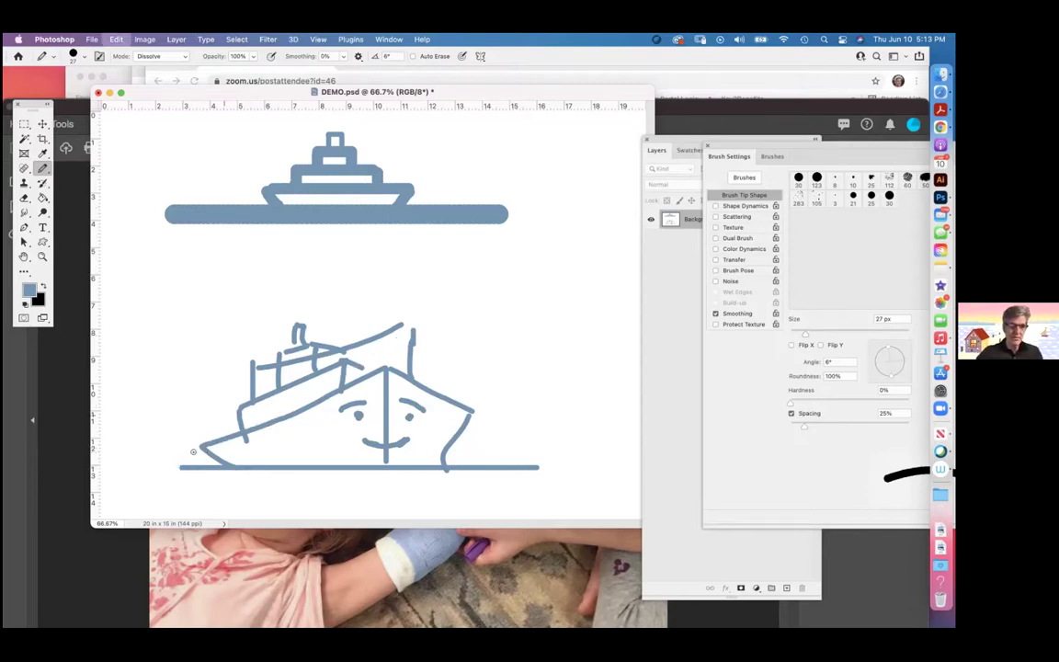
- Draw a rectangular frame about 13 in wide and 6 in high around the large ship, using the waterline as its base
mouse_move(192, 467)
left_mouse_down()
mouse_move(191, 304)
mouse_move(179, 304)
mouse_move(230, 301)
mouse_move(528, 305)
mouse_move(529, 464)
left_mouse_up()
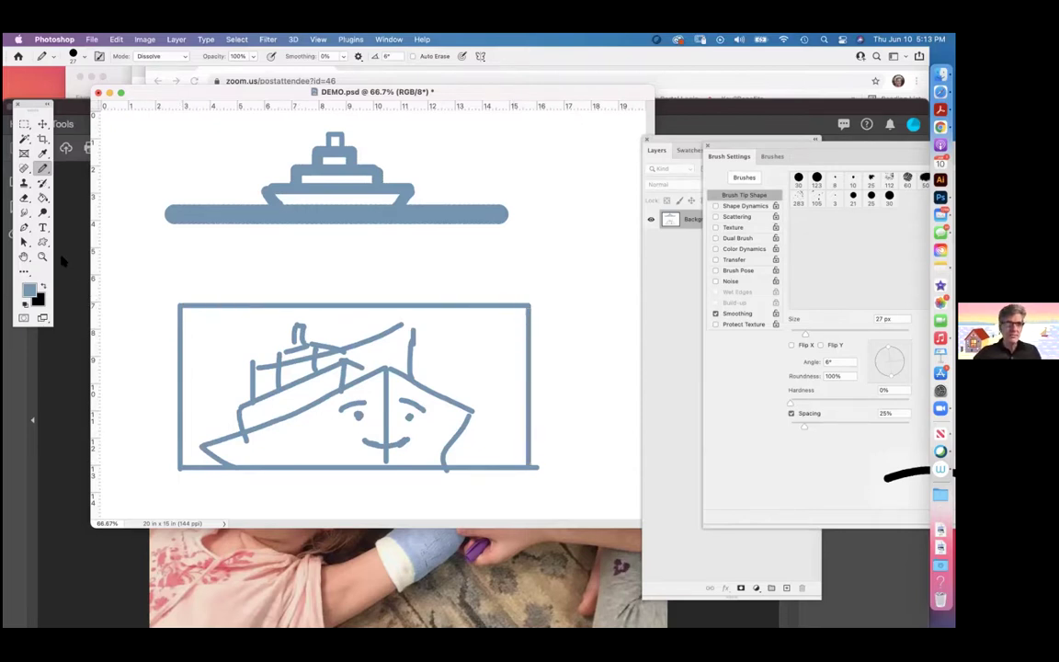
left_click(43, 196)
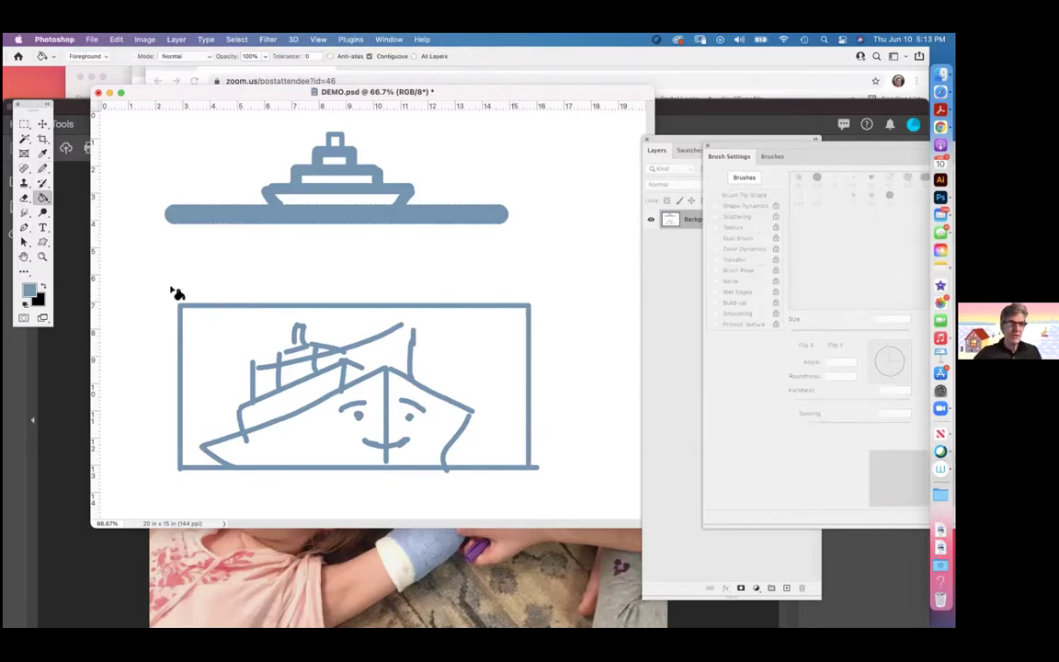
left_click(206, 356)
key("super+z")
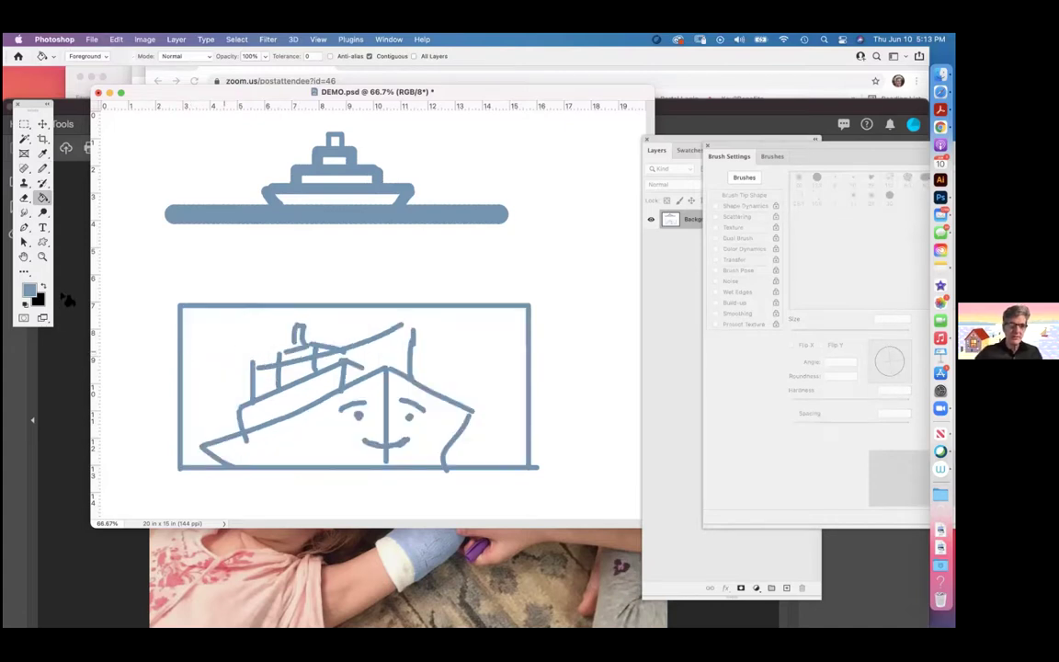
- Close the gap at the hull's upper corner with the Pencil and fill the background inside the frame with blue using the Paint Bucket
left_click(42, 168)
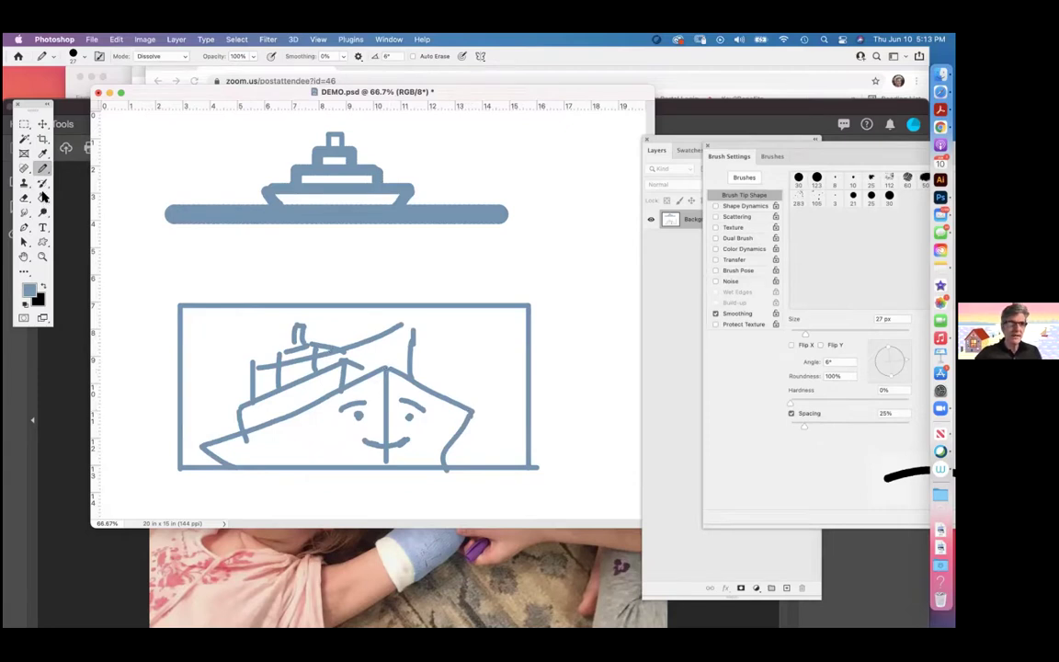
left_click(42, 197)
left_click(230, 347)
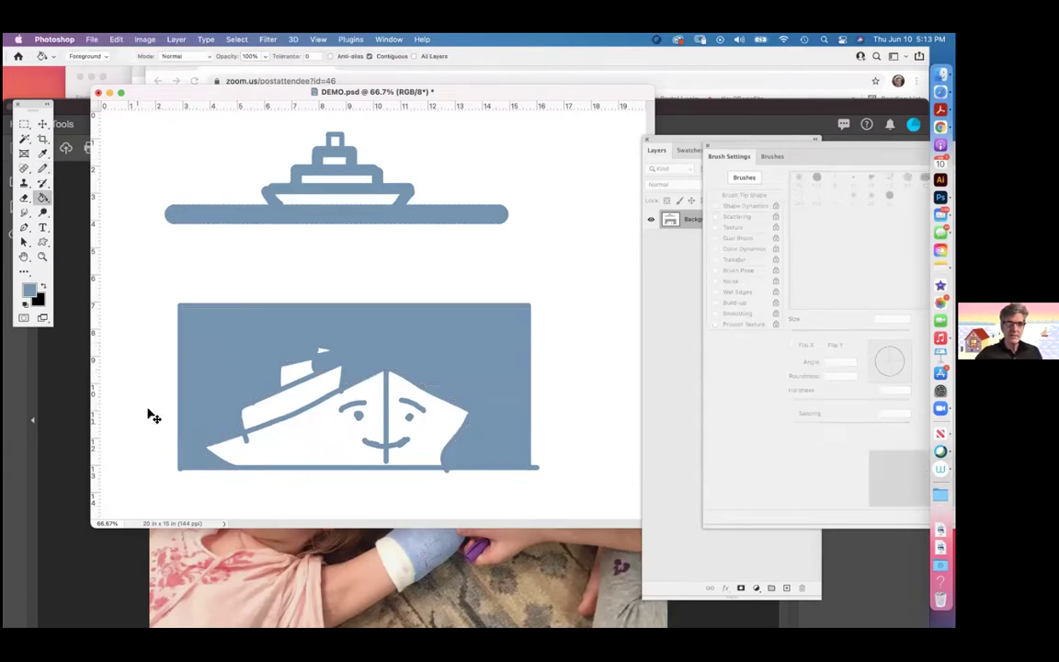
key("super+z")
left_click(204, 361)
- Draw a white upright mast at the stern and the bow of the large ship, with a sagging white line between them
left_click(42, 153)
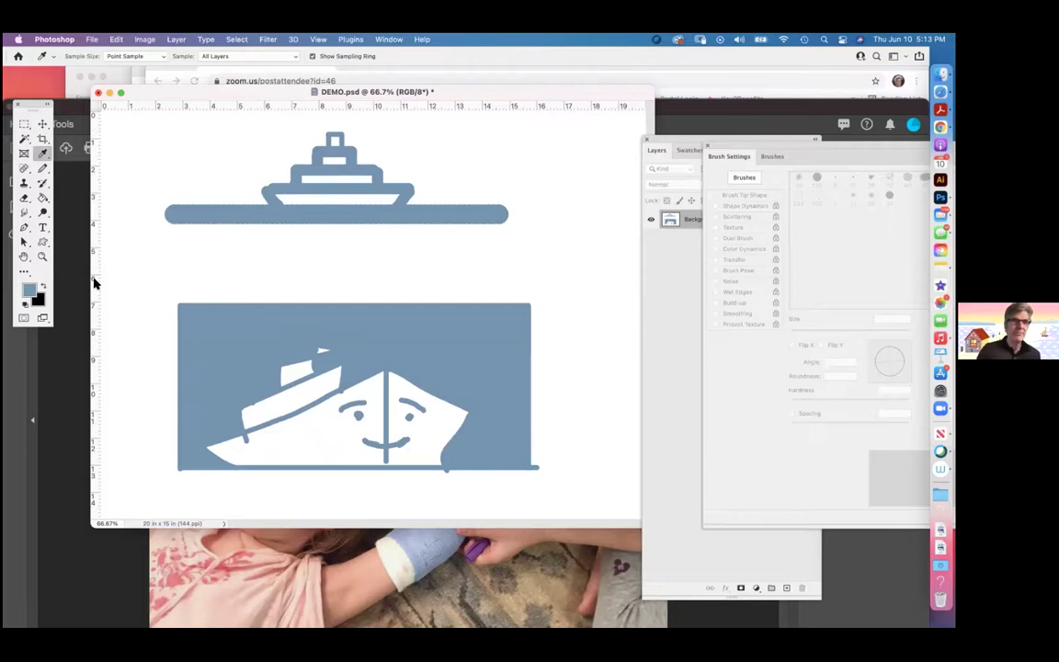
left_click(41, 170)
left_click(26, 307)
key("x")
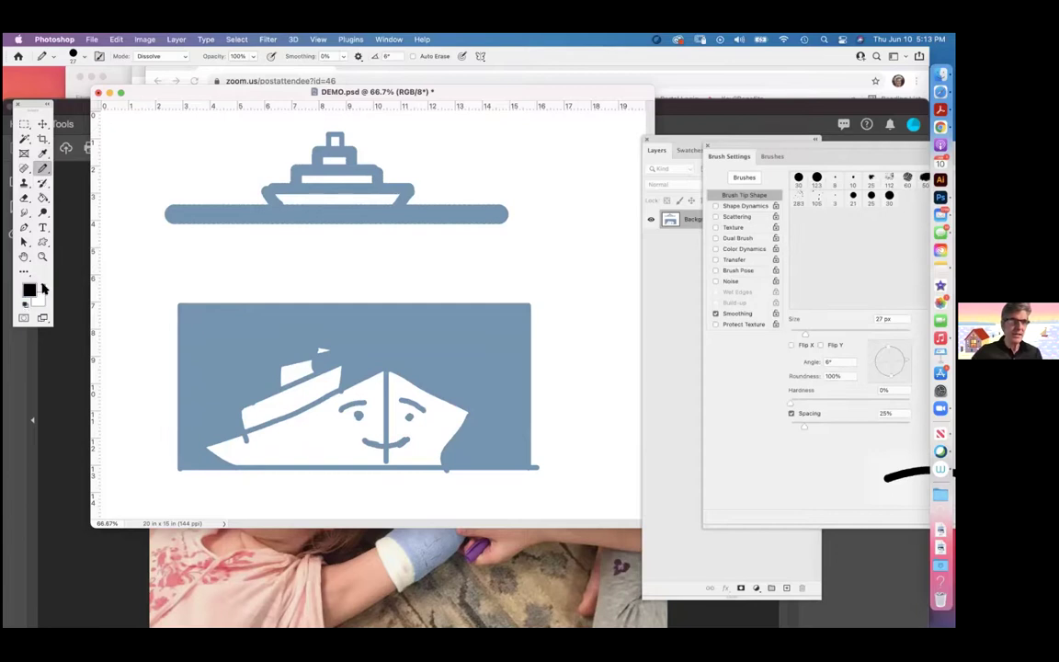
left_click_drag(253, 389, 254, 345)
mouse_move(432, 383)
left_mouse_down()
mouse_move(430, 341)
mouse_move(360, 355)
mouse_move(267, 344)
left_mouse_up()
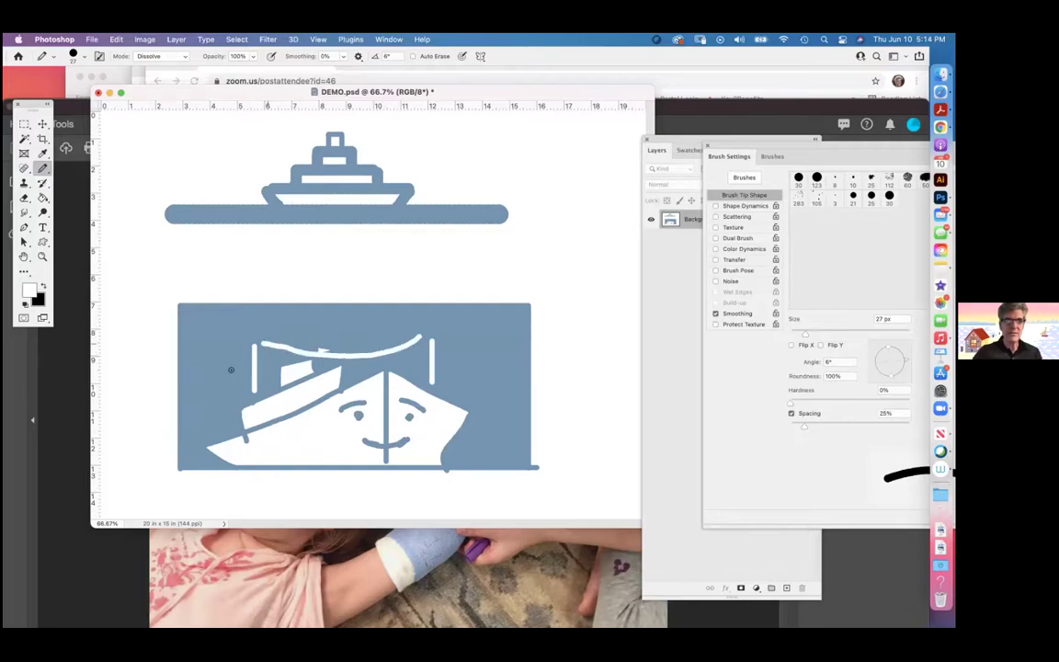